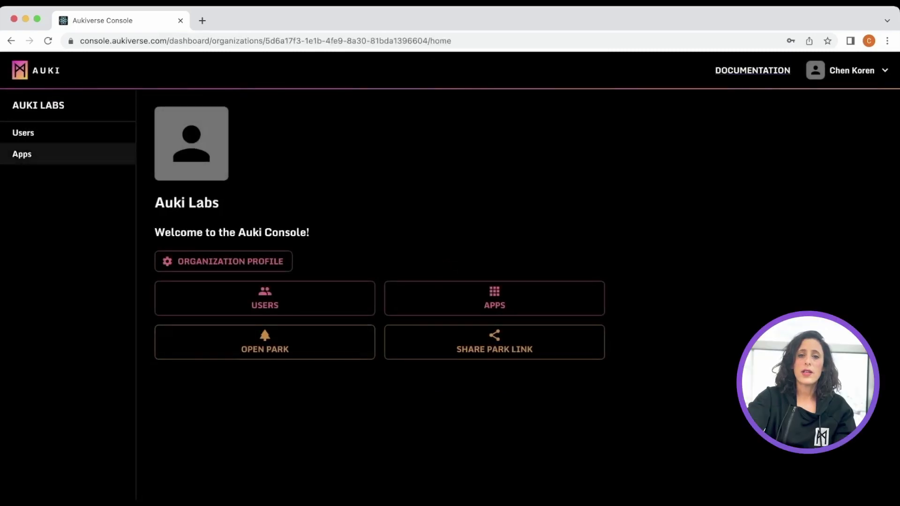
Create the Aukiverse app 'My first app' and copy its key and secret.
click(22, 154)
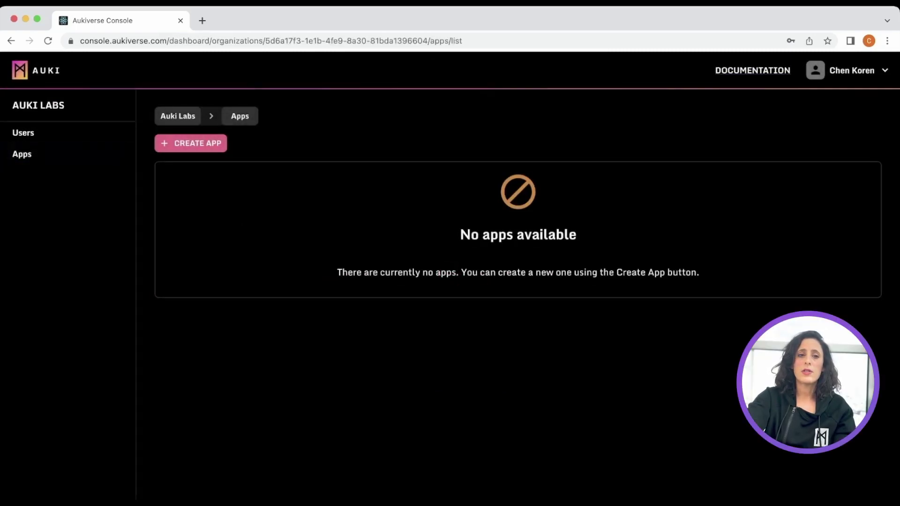
text(My first app)
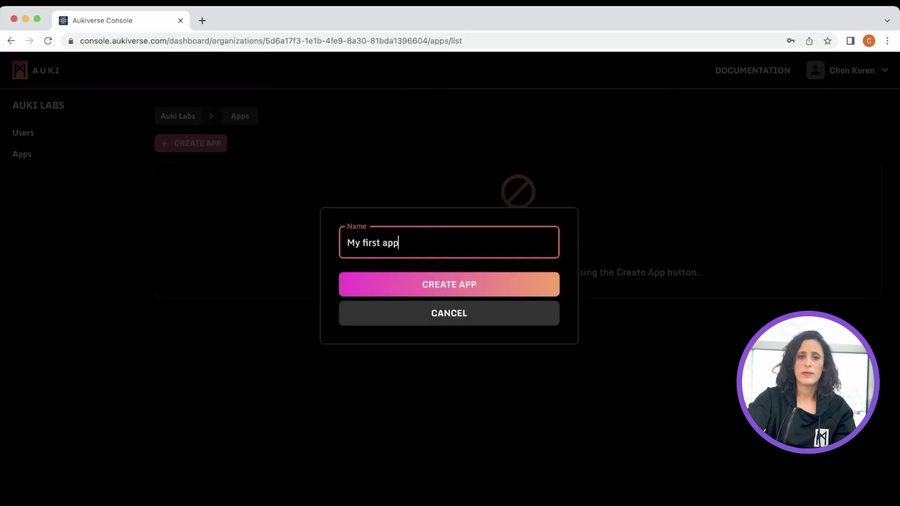
key(Return)
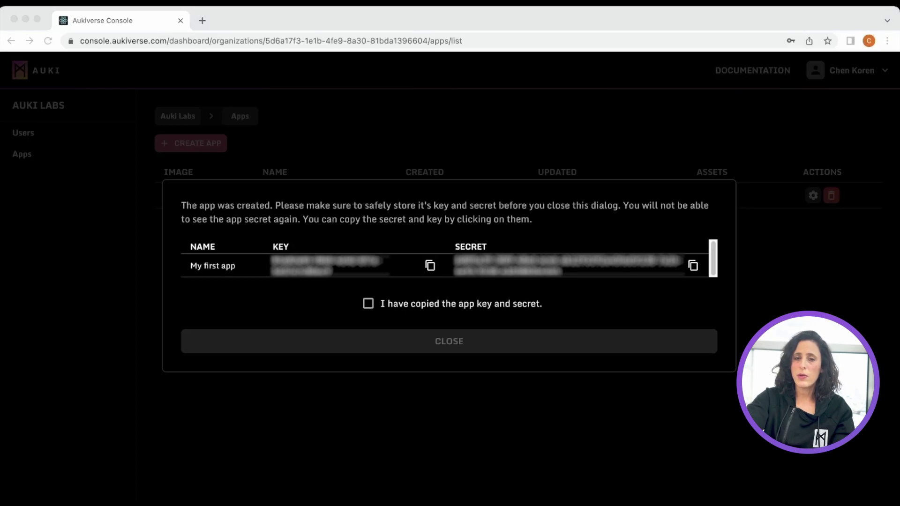
click(430, 265)
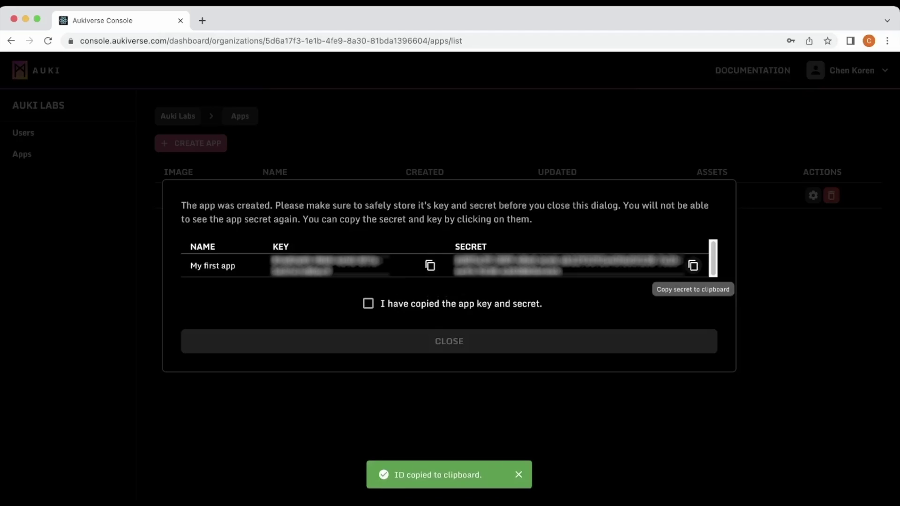
click(692, 265)
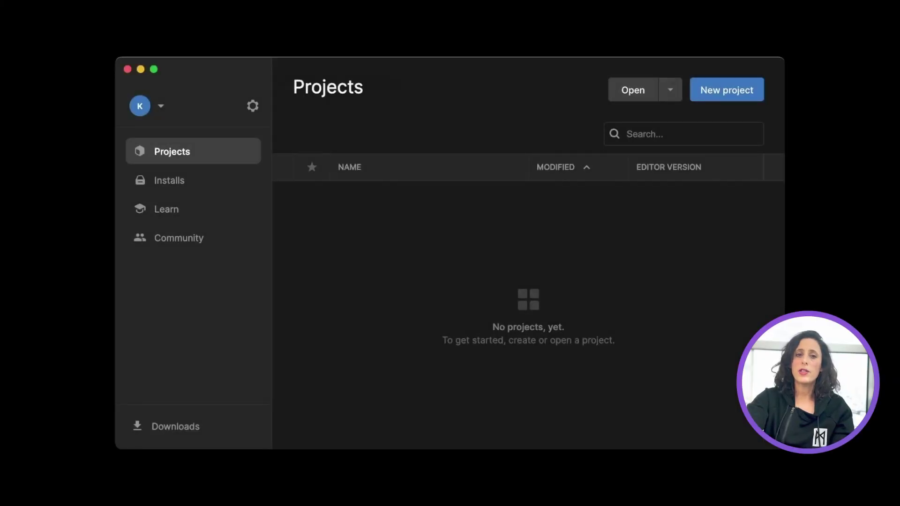
Create a new project from Unity Hub using the 3D Core template.
click(727, 91)
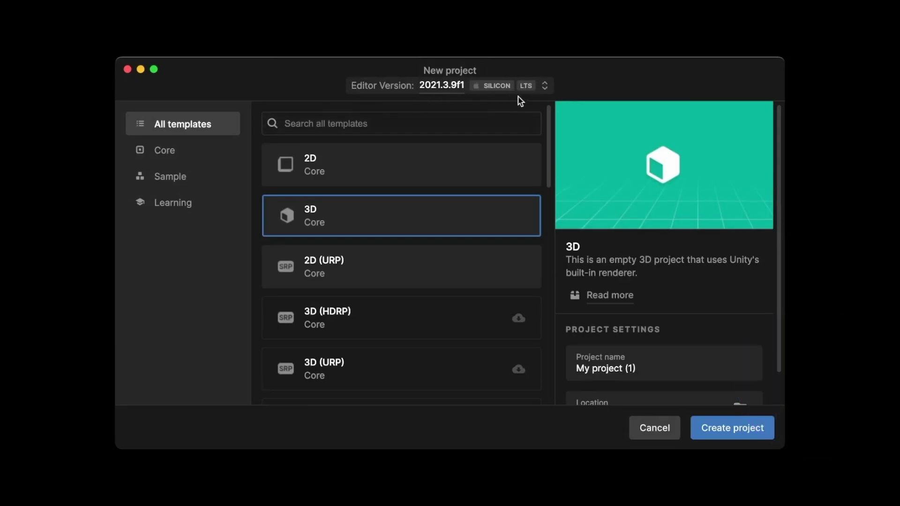
click(733, 428)
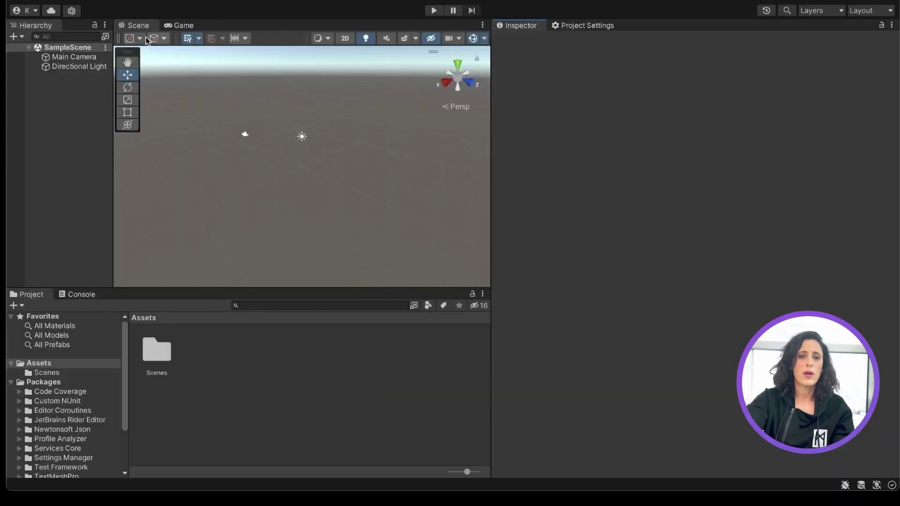
Install XR Plug-in Management from Project Settings and enable ARKit on the iOS tab.
click(98, 1)
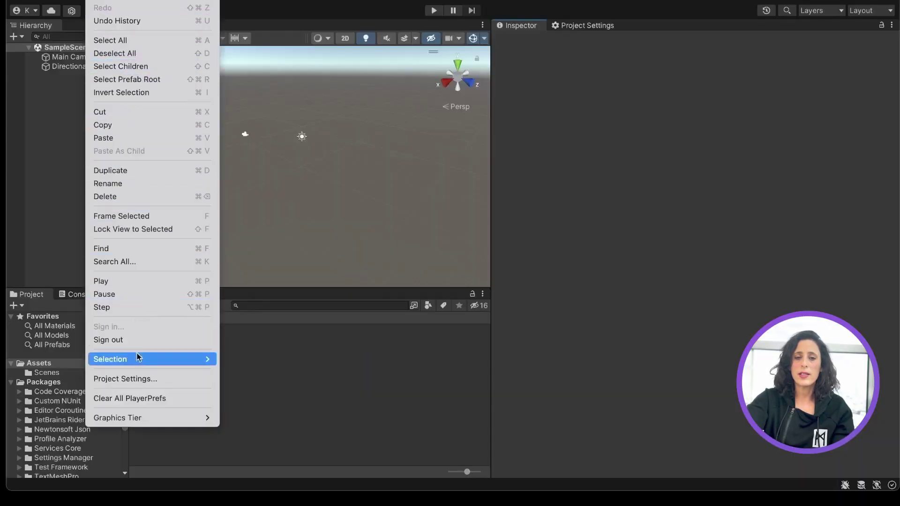
click(143, 379)
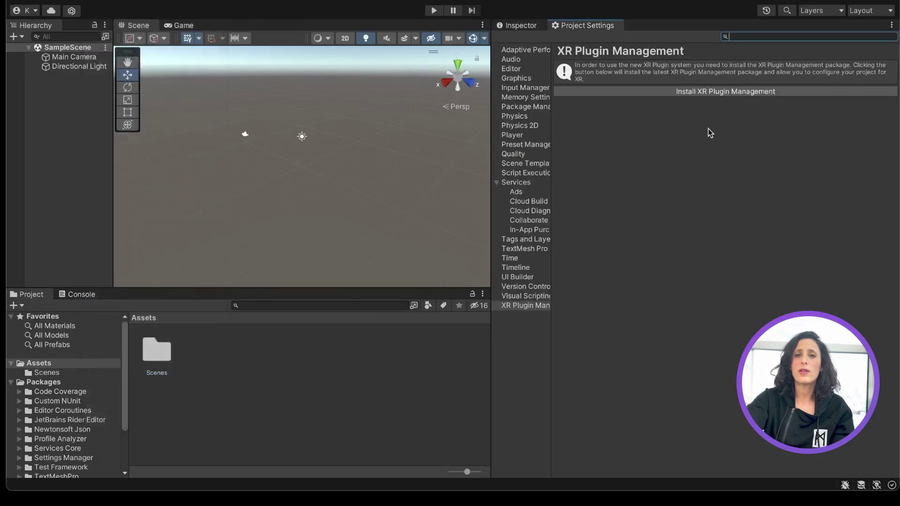
click(723, 96)
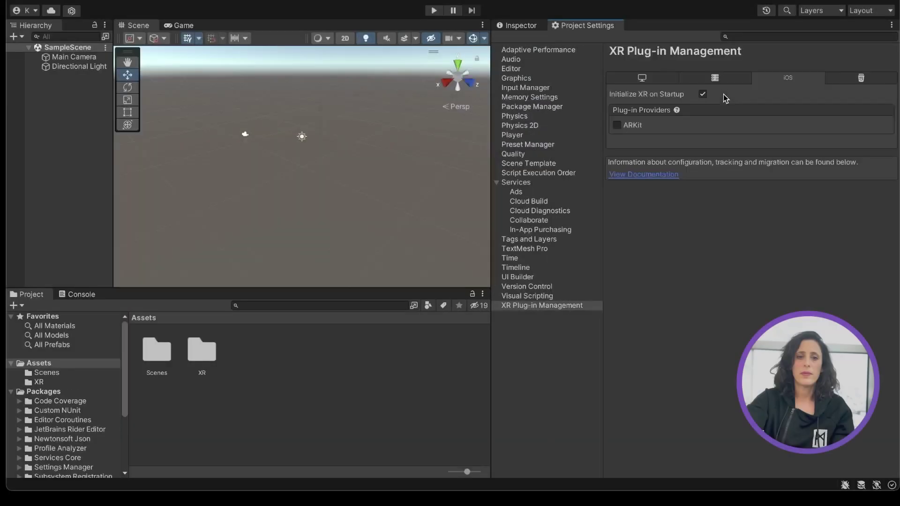
click(618, 129)
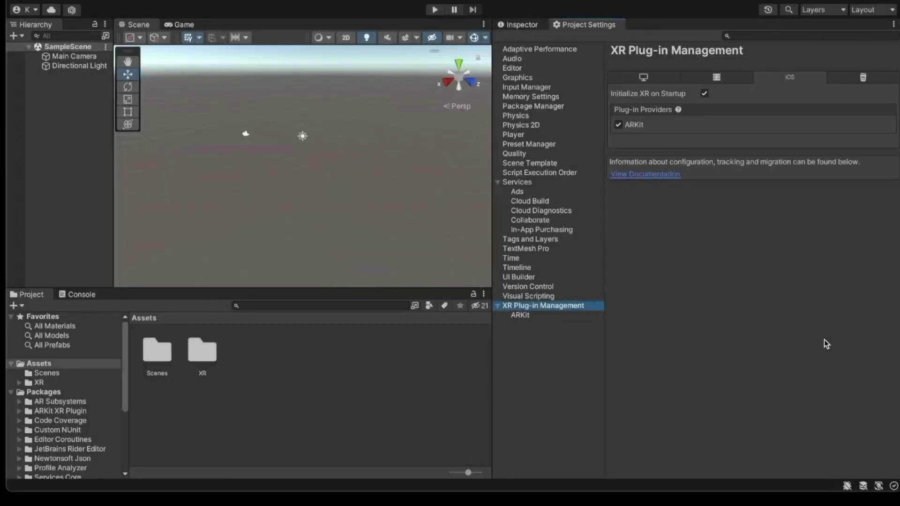
click(518, 135)
scroll(735, 372, down, 1)
scroll(735, 373, down, 3)
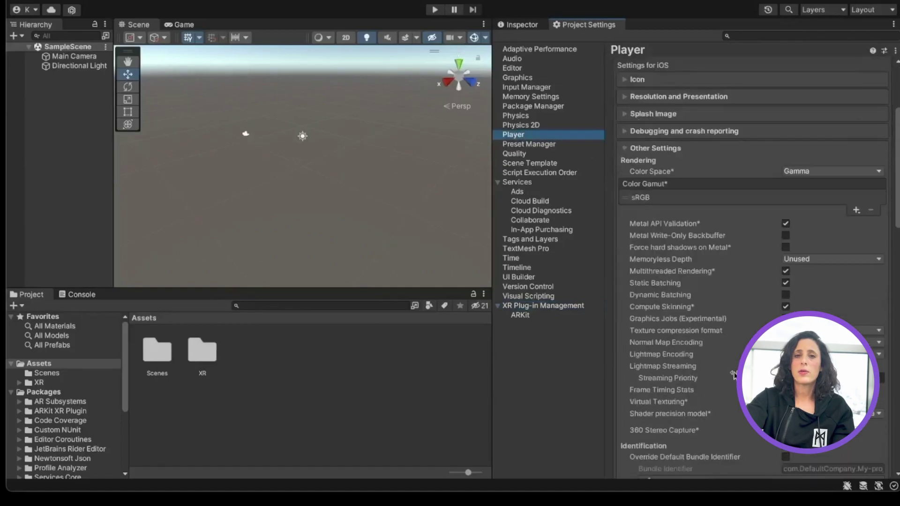
scroll(735, 375, down, 2)
scroll(735, 379, down, 3)
scroll(735, 379, down, 3)
scroll(734, 379, down, 8)
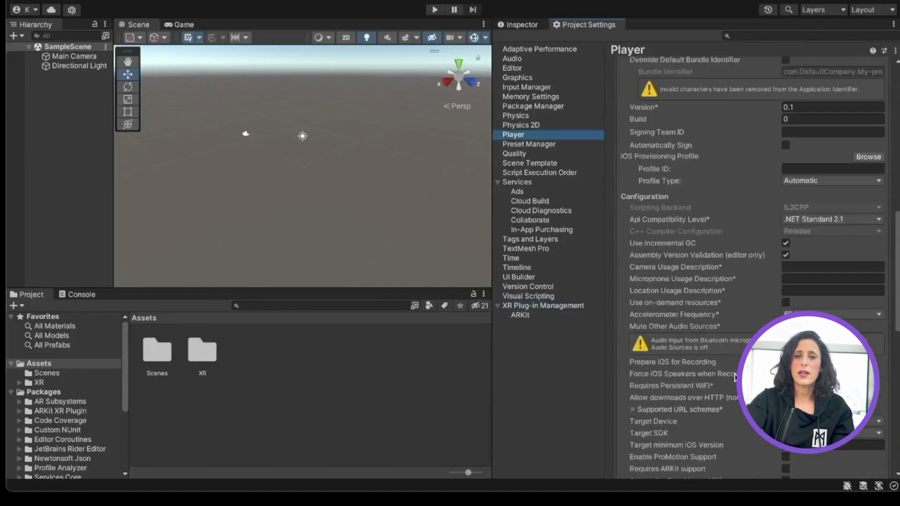
scroll(735, 378, down, 1)
Set the iOS Camera Usage Description to 'AR requires a camera'.
click(817, 256)
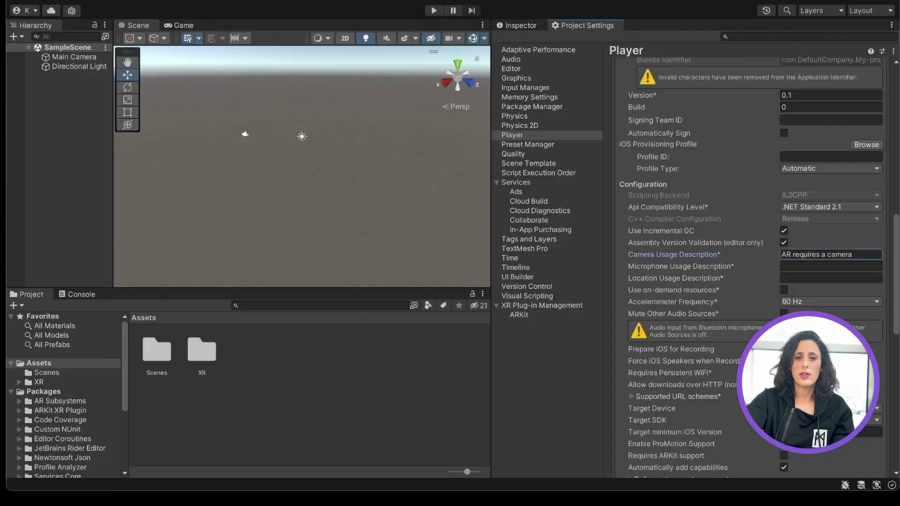
click(282, 0)
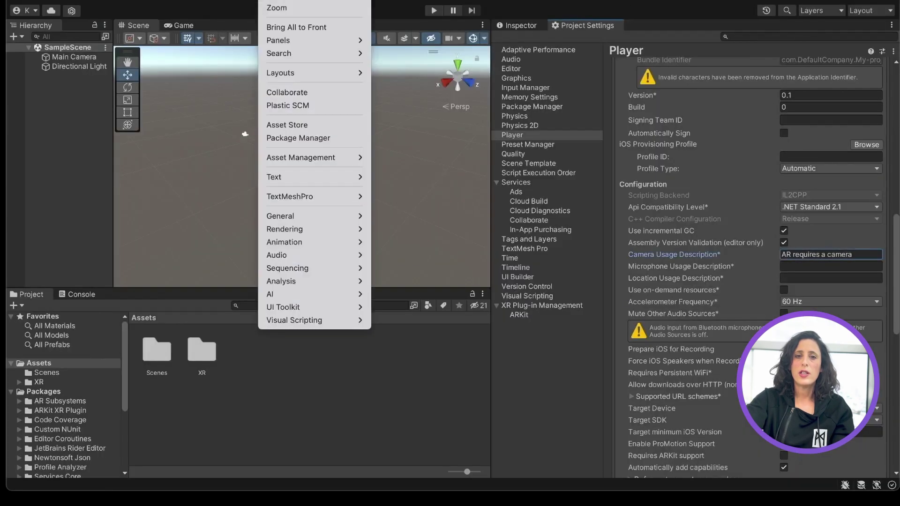
Install the AR feature set, with AR Foundation and ARKit, from the Unity Registry.
click(304, 140)
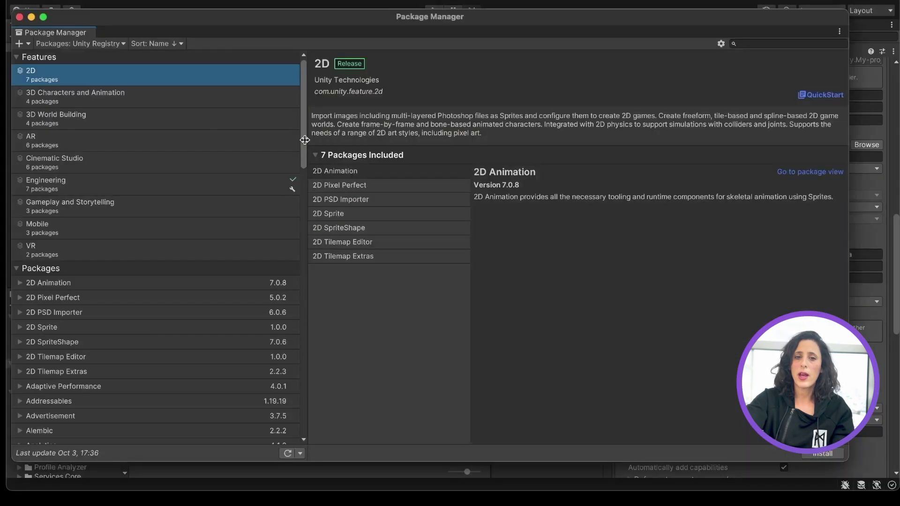
click(110, 45)
click(108, 57)
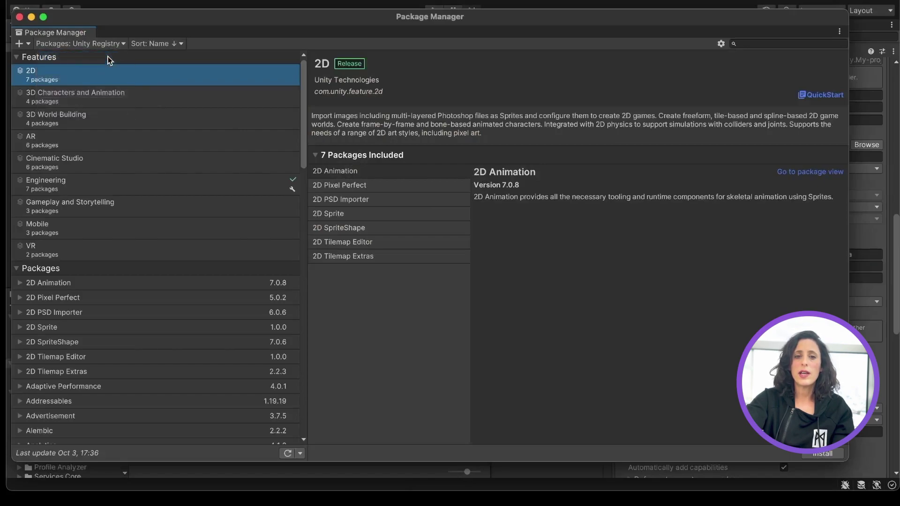
click(103, 144)
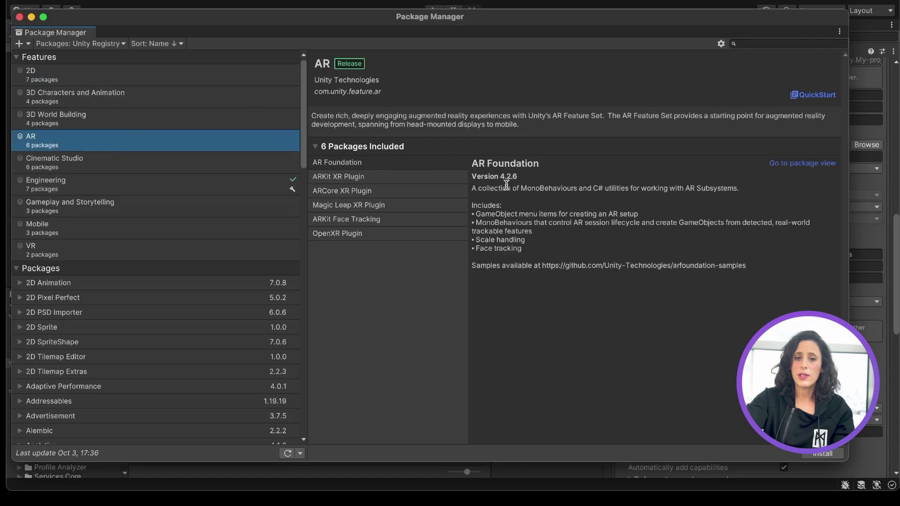
click(823, 454)
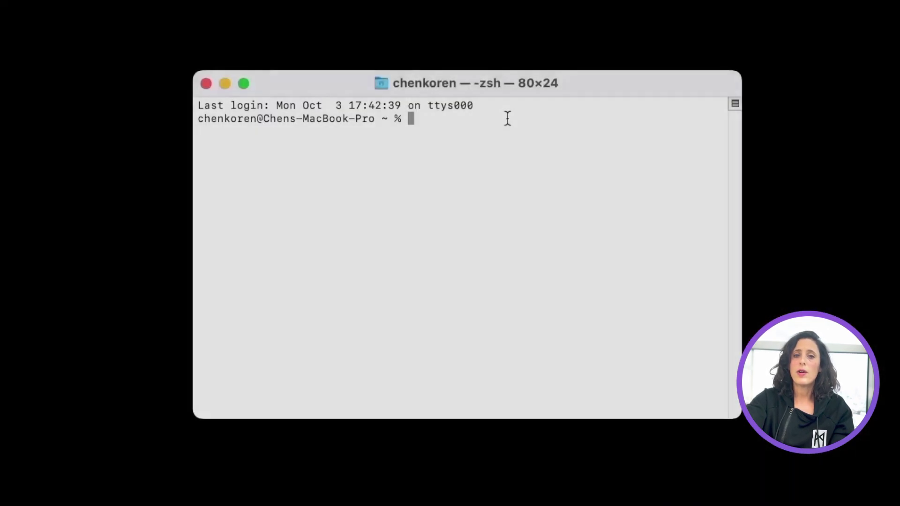
Log in with npx conjurekit-setup@latest, then run configure with --project-type Unity.
key(super+v)
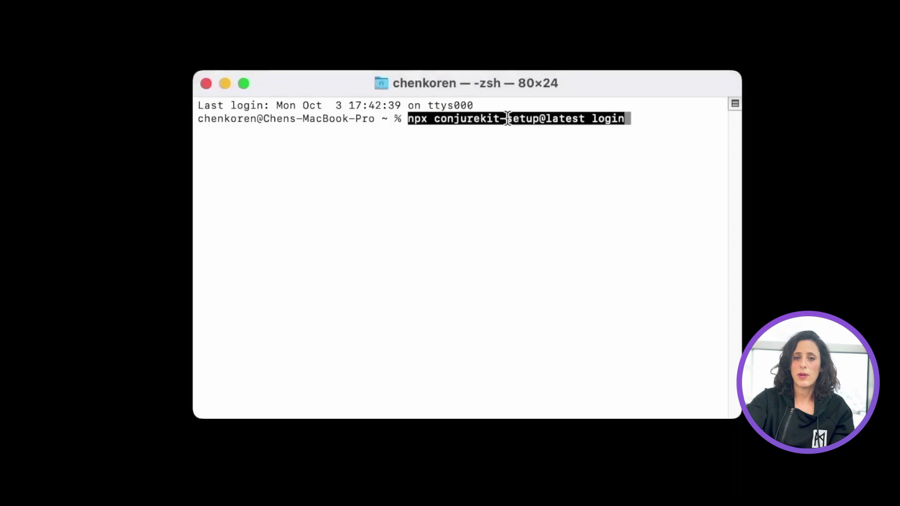
key(Return)
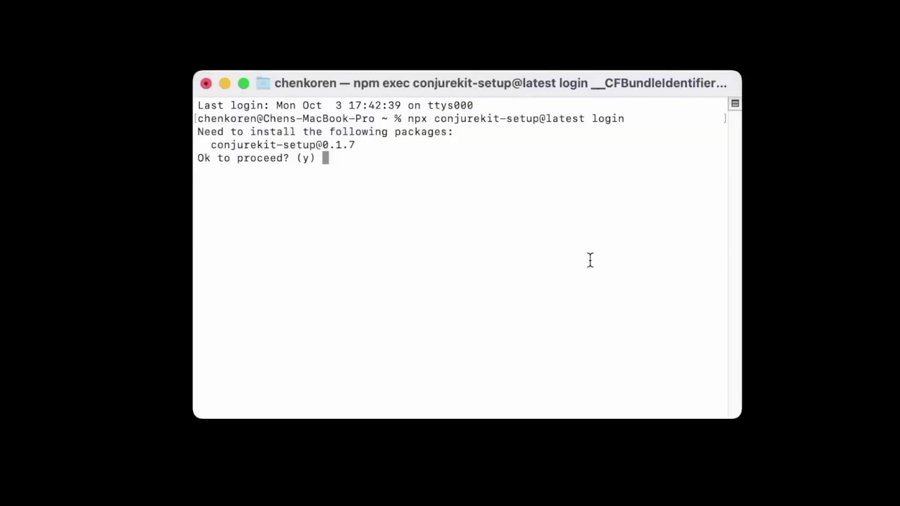
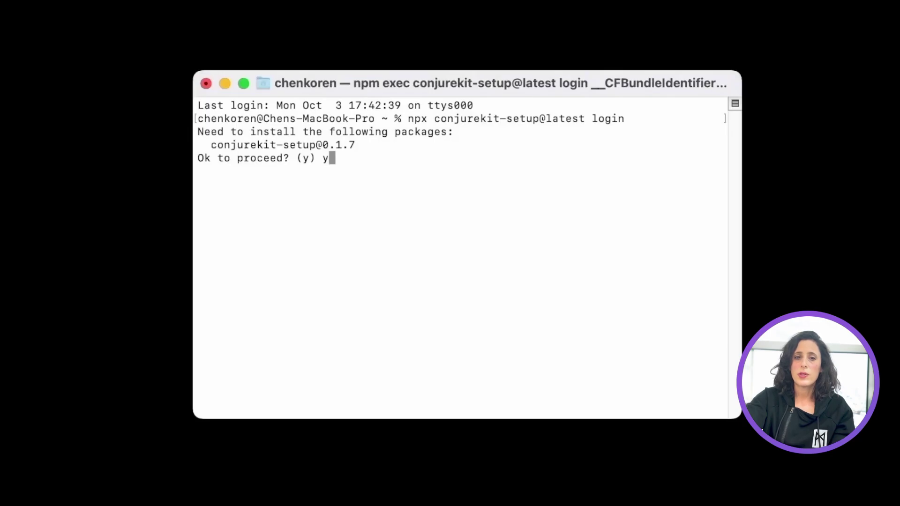
key(Return)
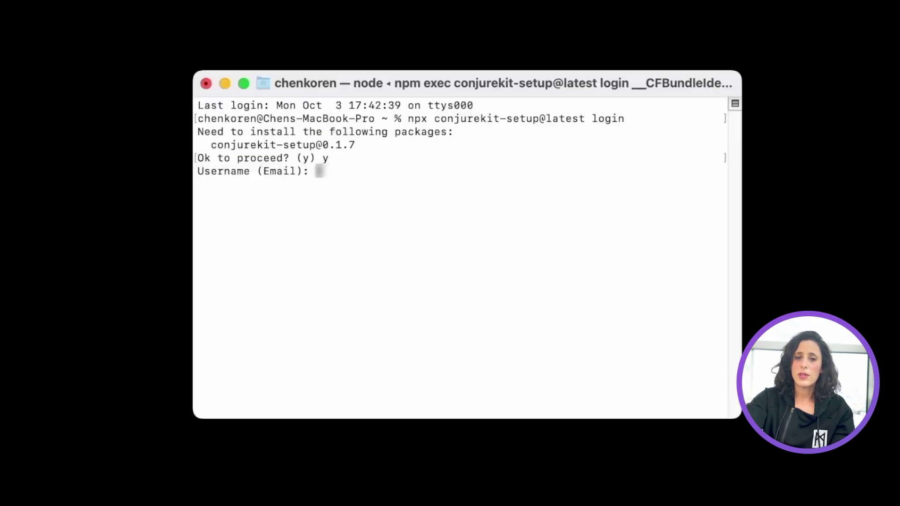
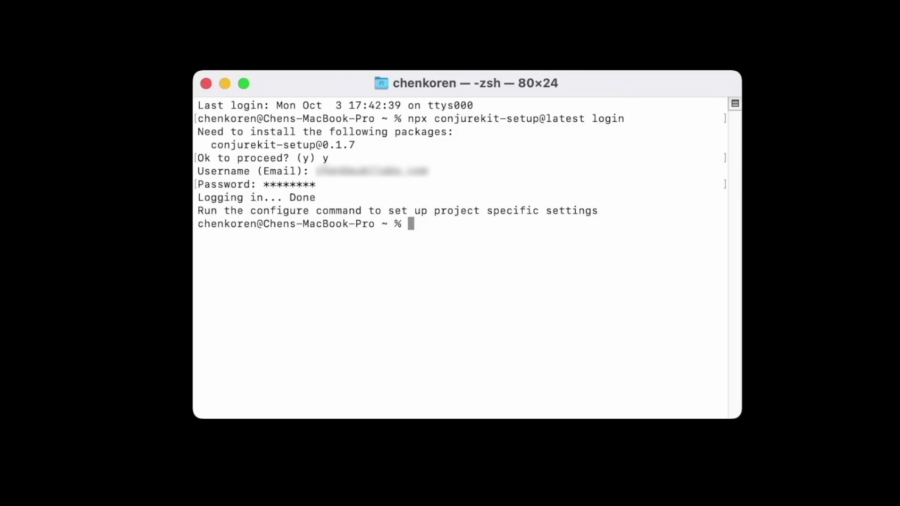
key(Return)
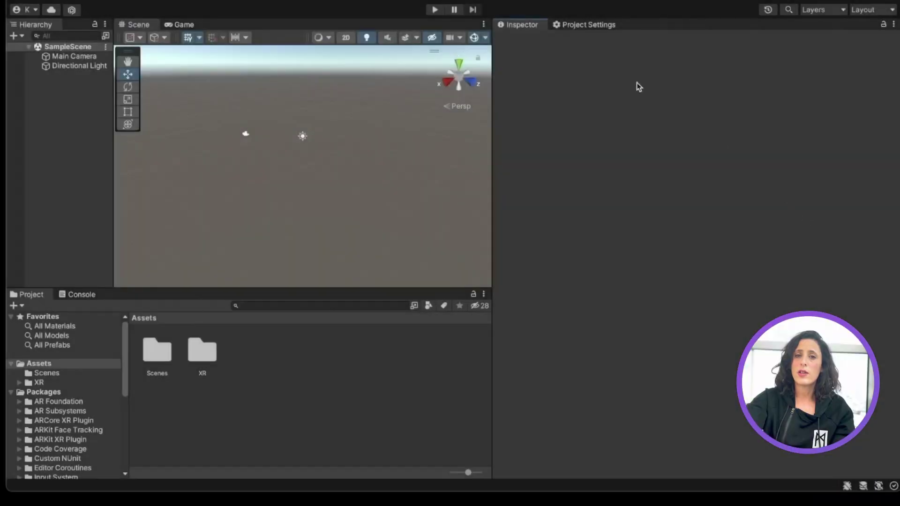
Save the npm.aukiverse.com Auki Labs scoped registry with scope com.aukilabs.
click(599, 28)
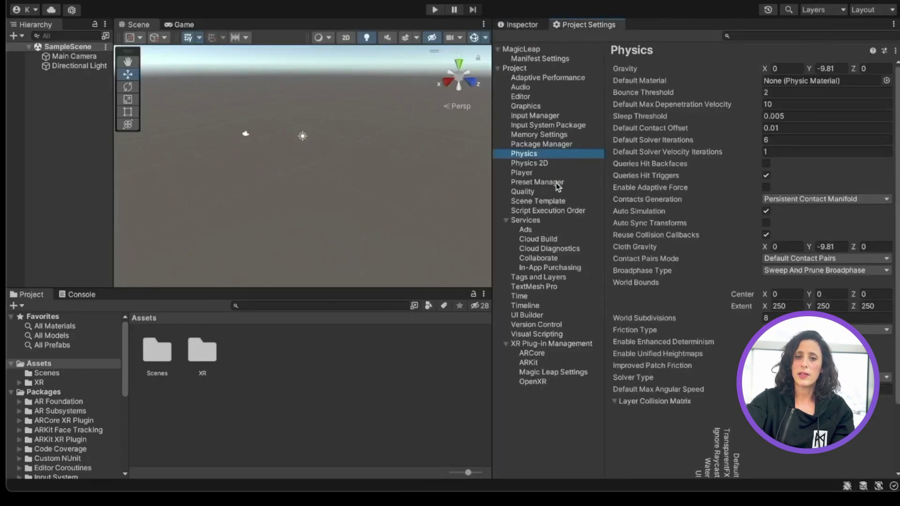
click(553, 145)
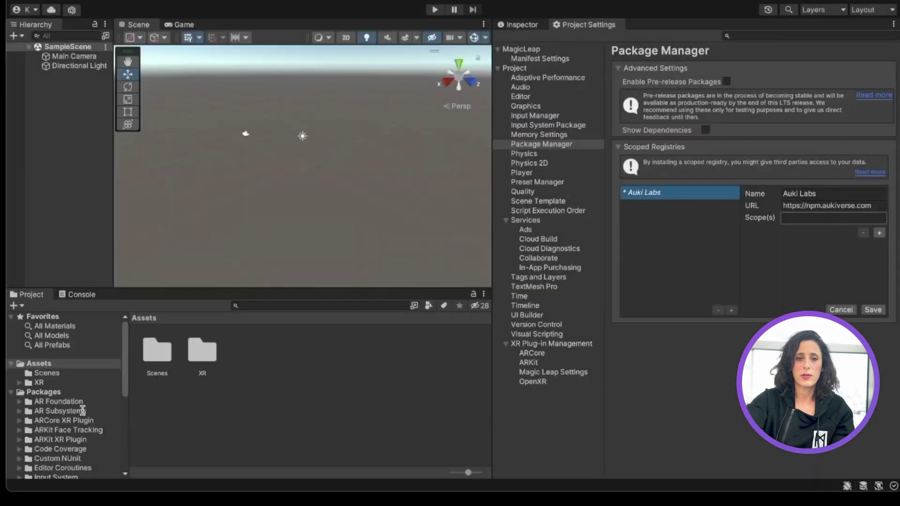
click(816, 220)
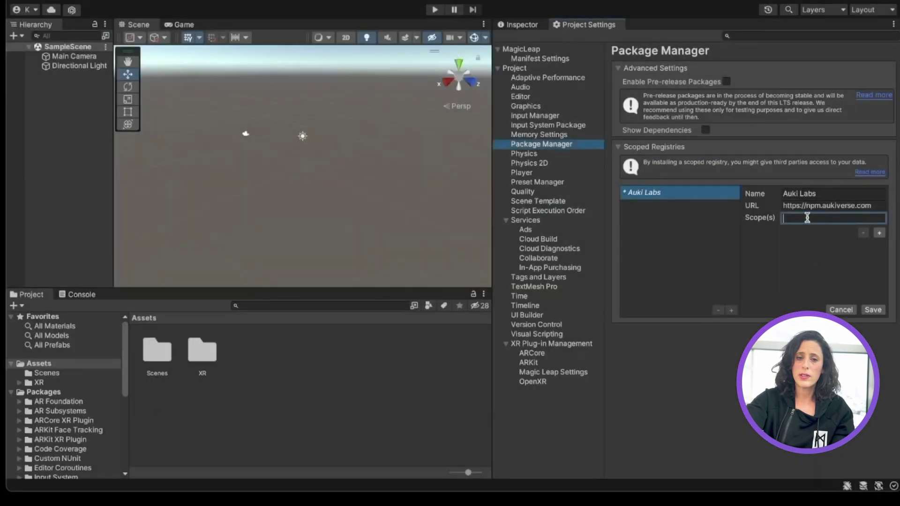
click(871, 309)
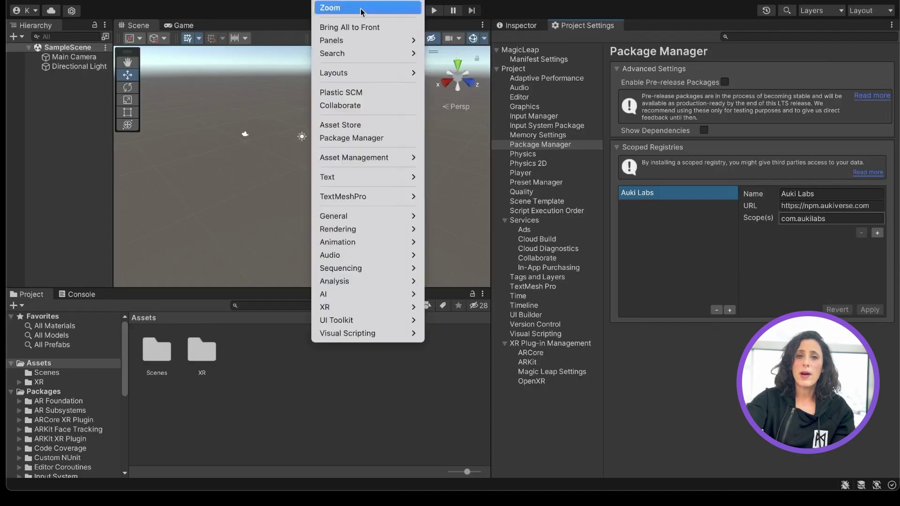
Switch the Package Manager's Packages source to My Registries.
click(377, 137)
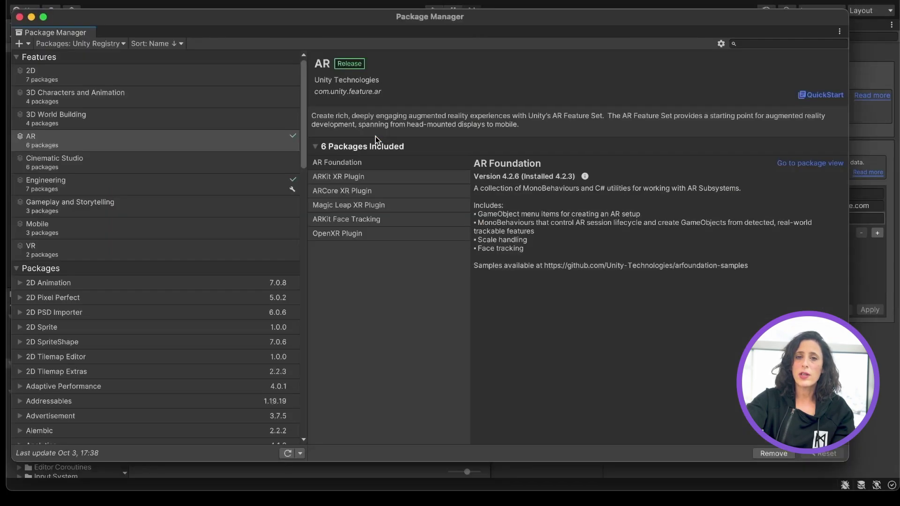
click(106, 48)
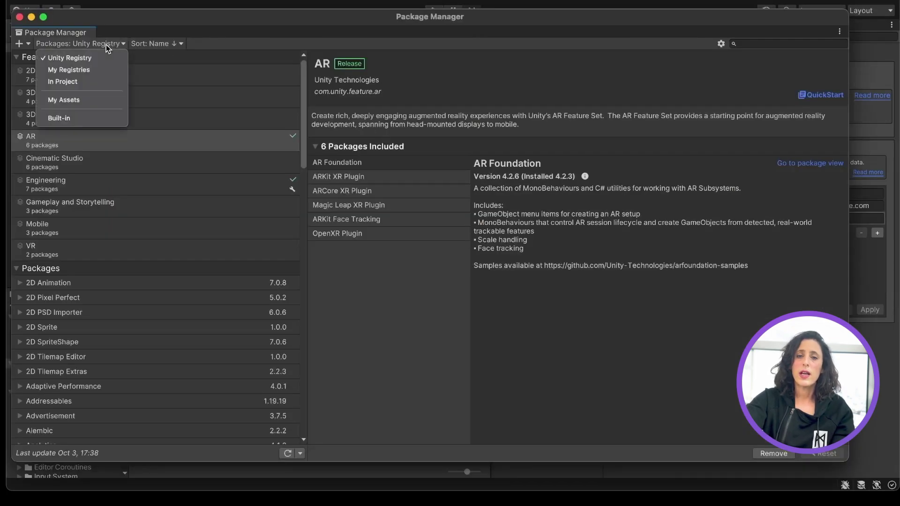
click(106, 70)
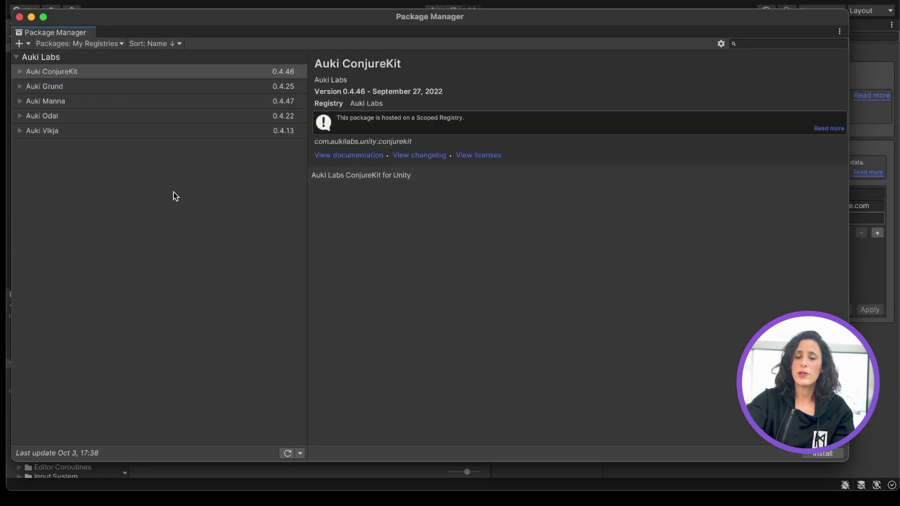